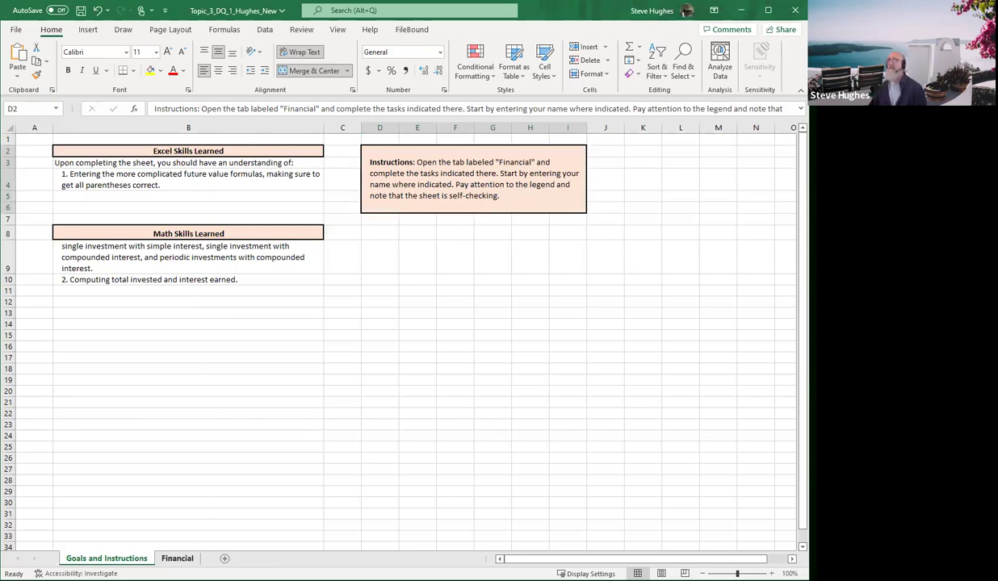
Open the Financial sheet and select the name cell C2
click(176, 558)
click(154, 151)
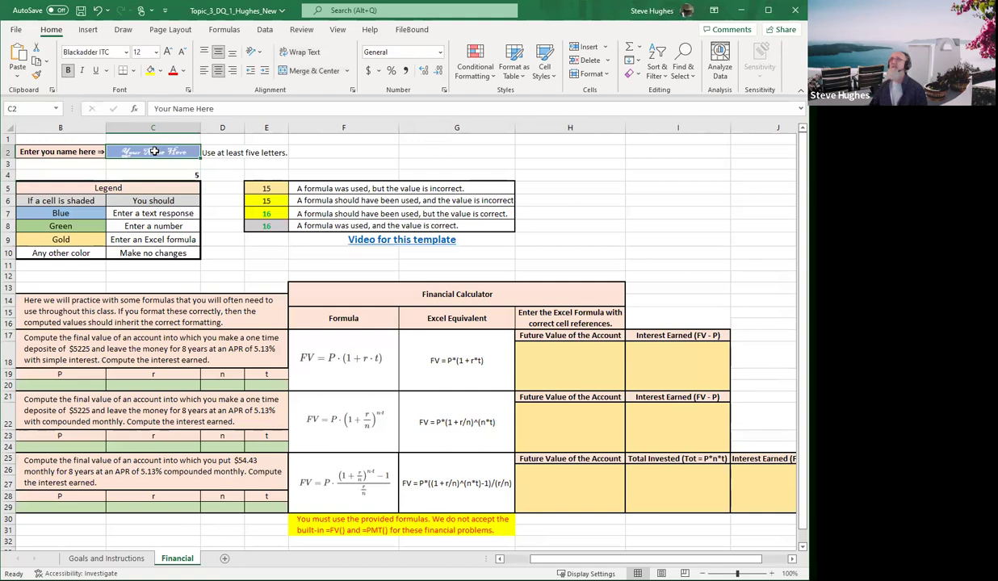
Enter the student's name in C2 to generate the problem values
text(Mat)
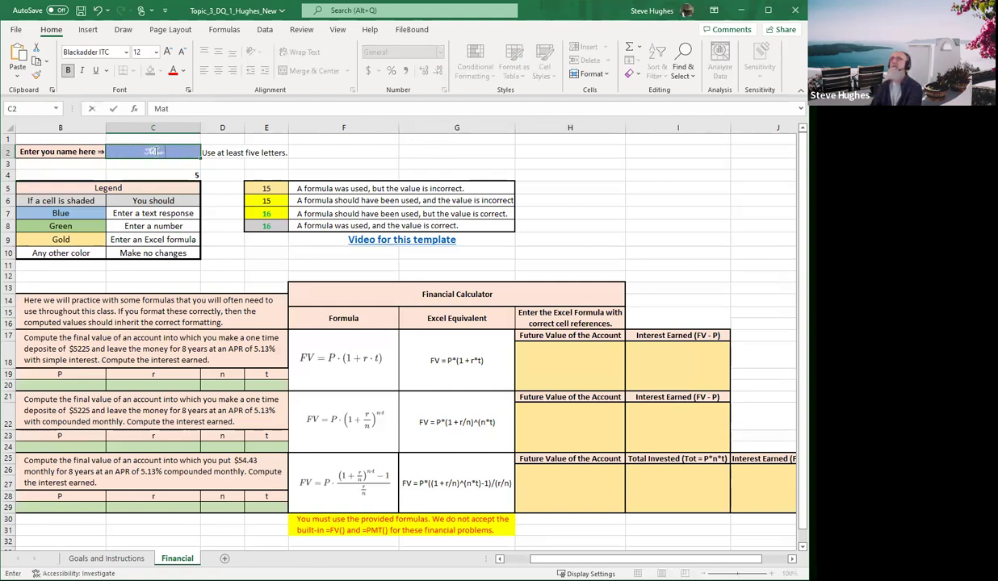
text(h Whisperer)
key(Return)
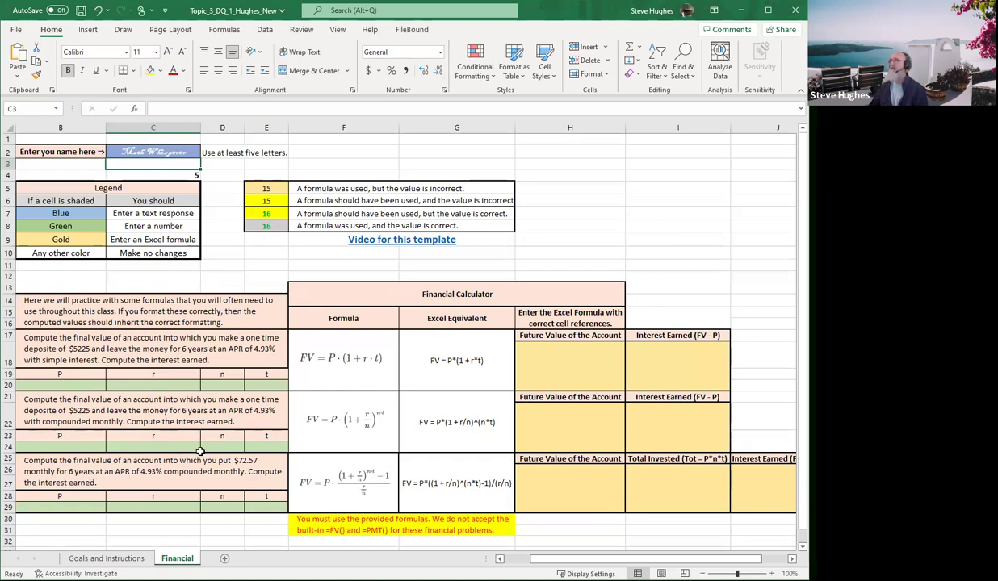
Enter 72.57 as the third problem's payment in B29 and circle its question text in ink
click(69, 508)
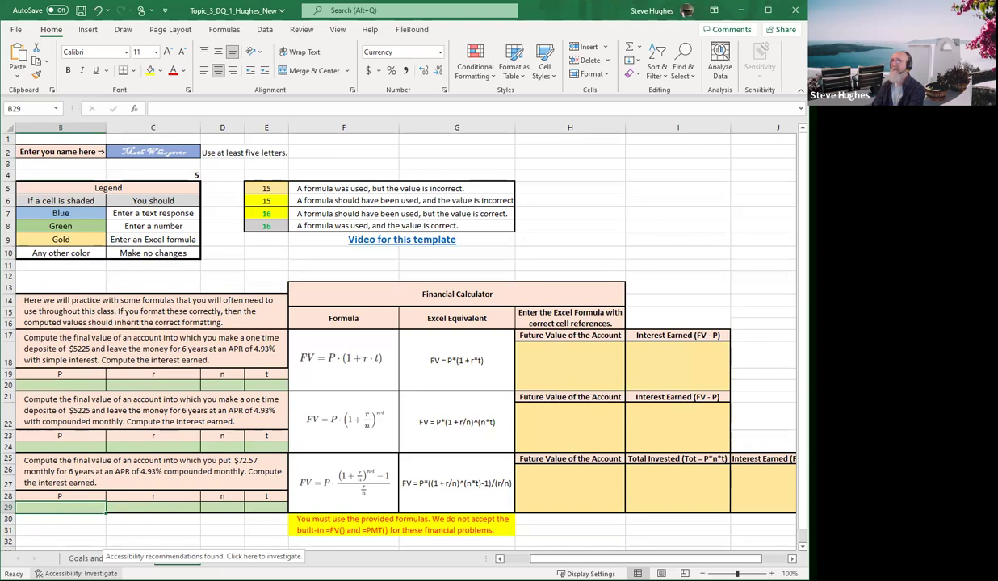
text(72.5)
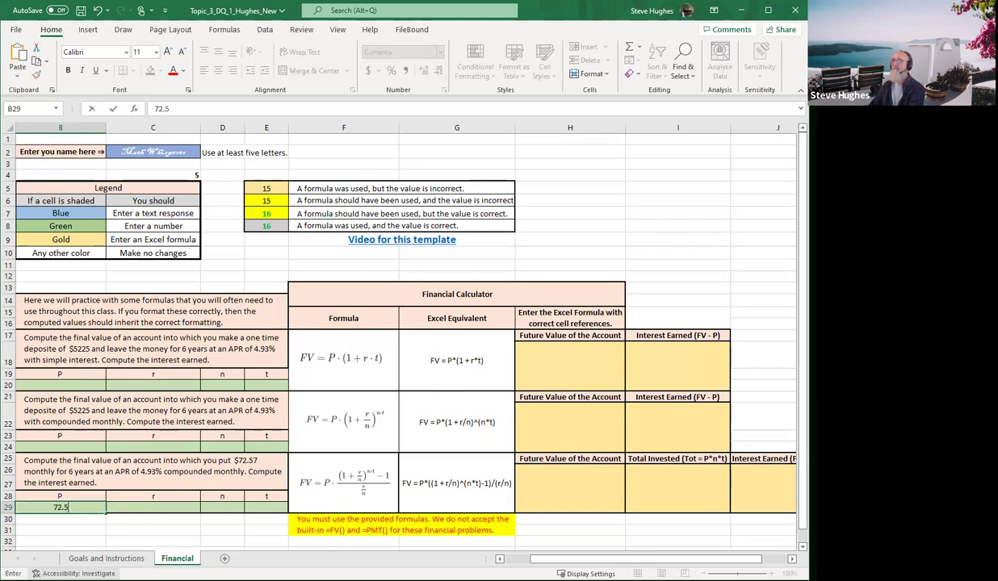
text(7)
key(Tab)
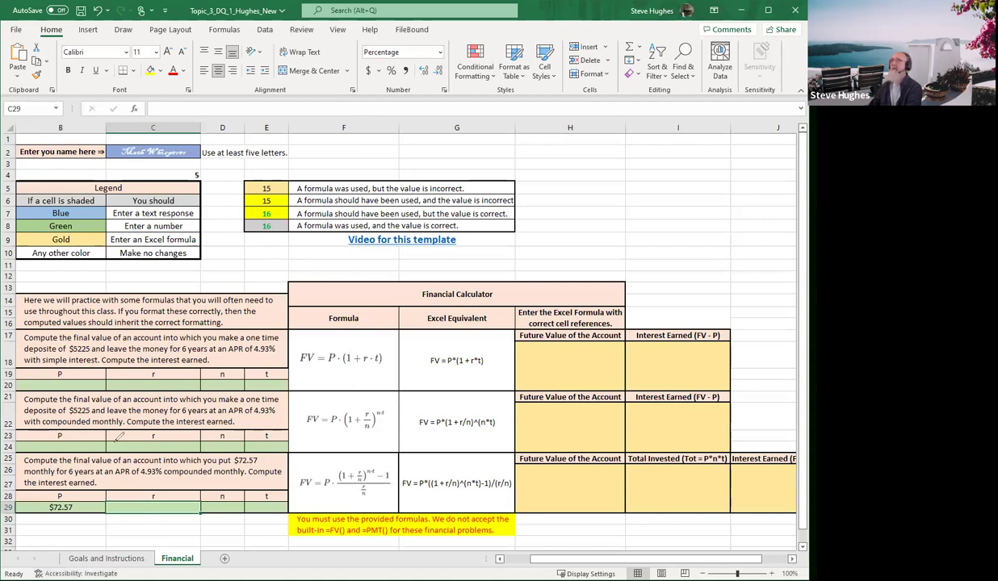
mouse_move(113, 441)
mouse_down()
mouse_move(97, 482)
mouse_move(208, 476)
mouse_move(234, 439)
mouse_move(87, 441)
mouse_move(127, 488)
mouse_move(140, 474)
mouse_up()
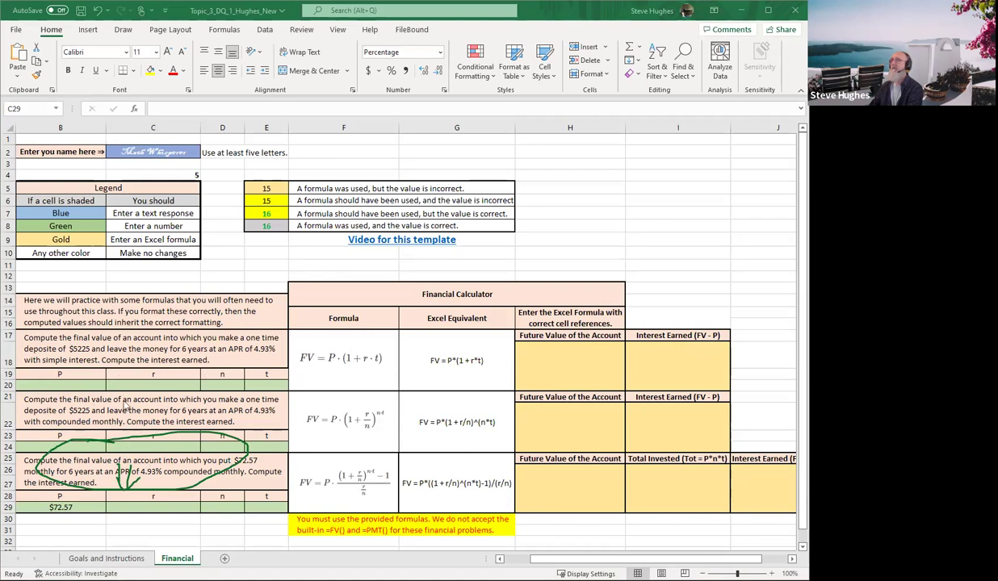
Enter r = .0493, n = 12 and t = 6 in C29–E29 for the third problem
click(155, 507)
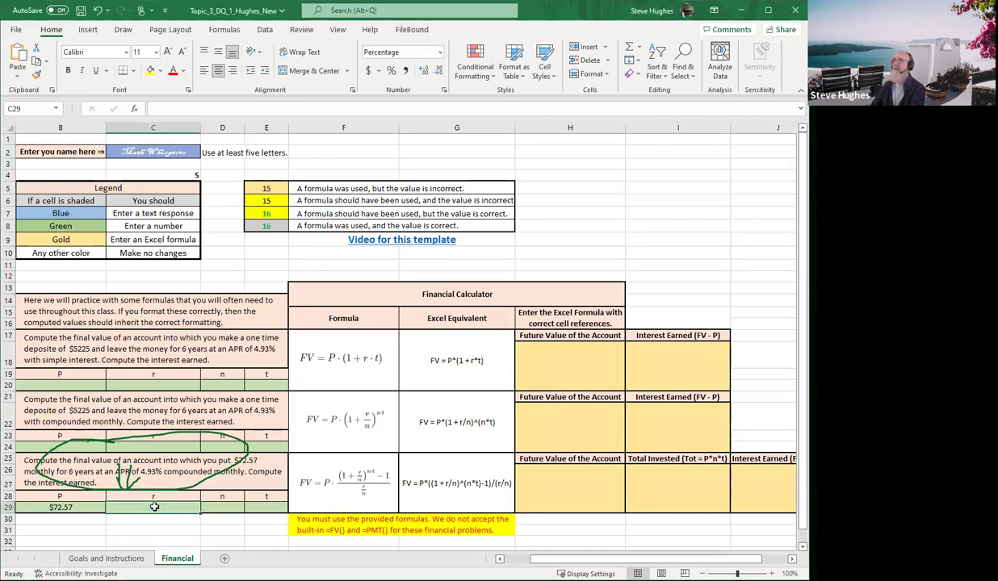
text(.04)
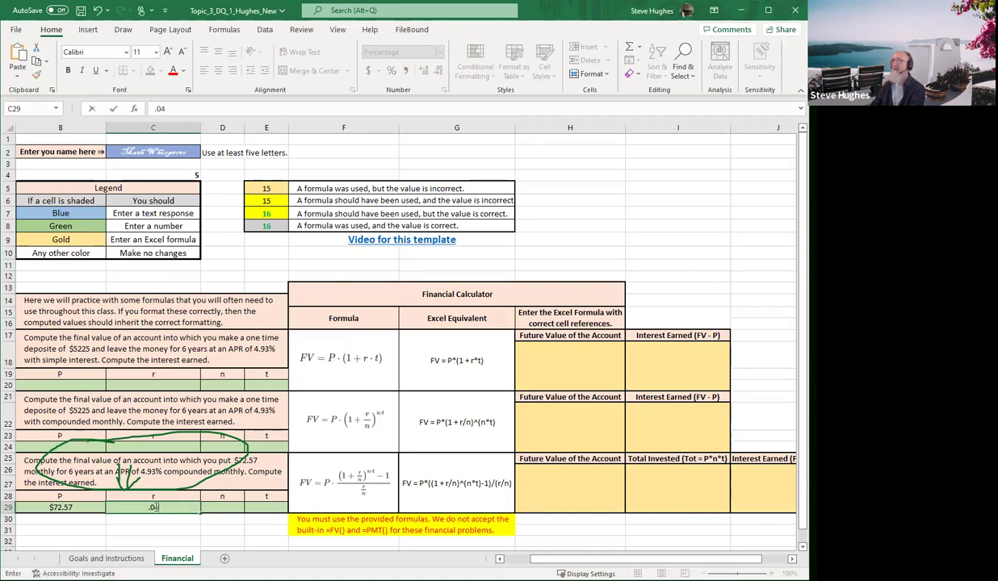
text(93)
key(Tab)
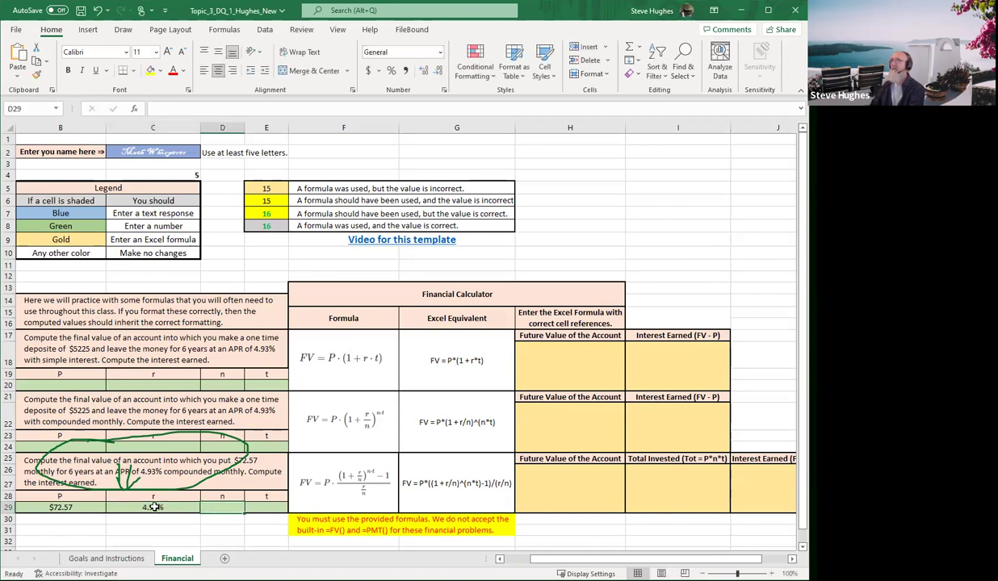
text(12)
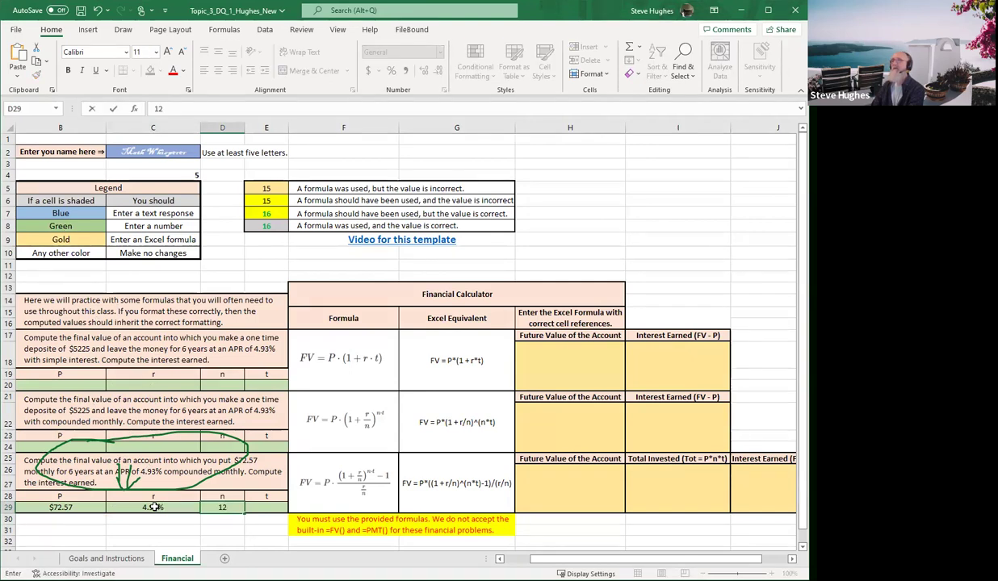
key(Tab)
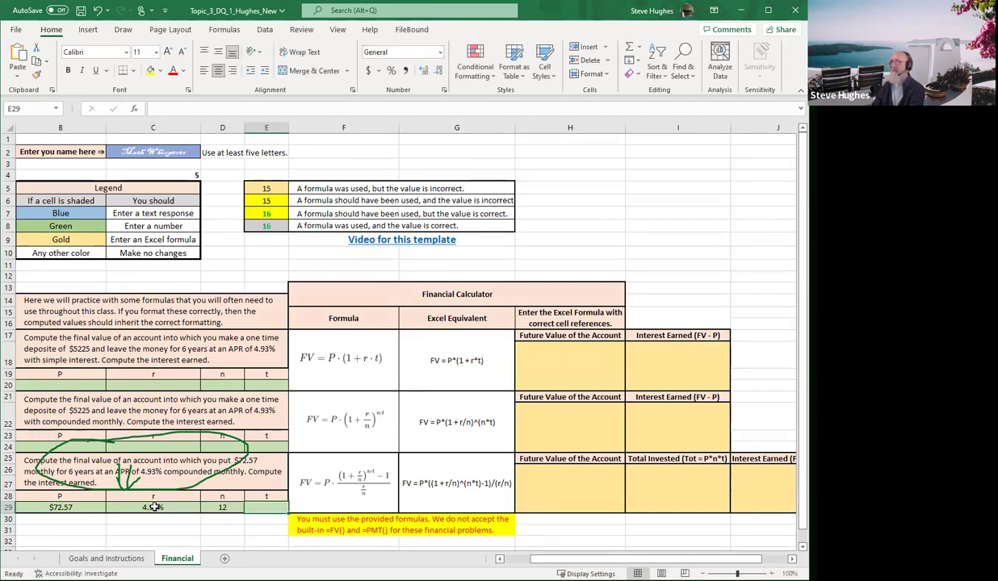
text(6)
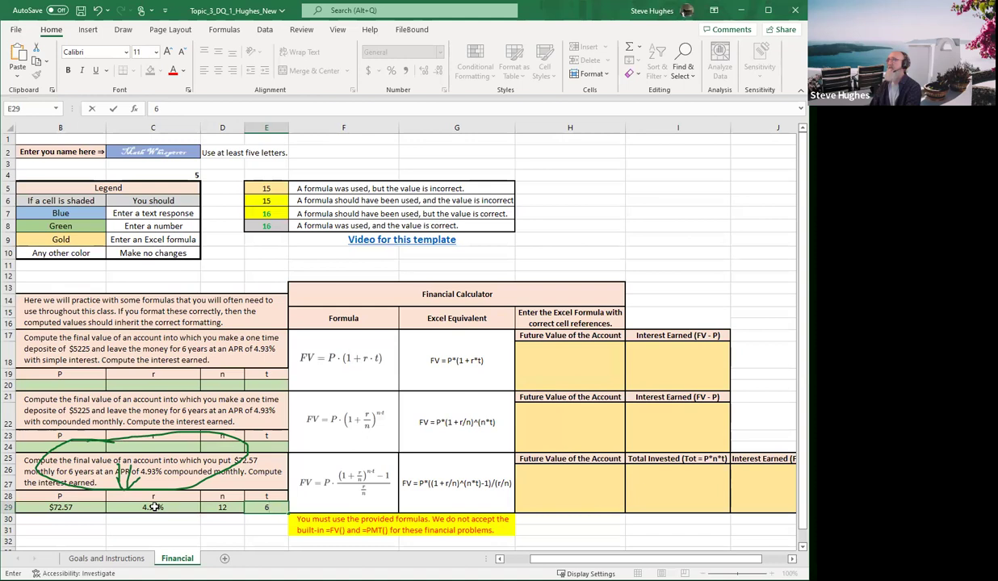
key(Tab)
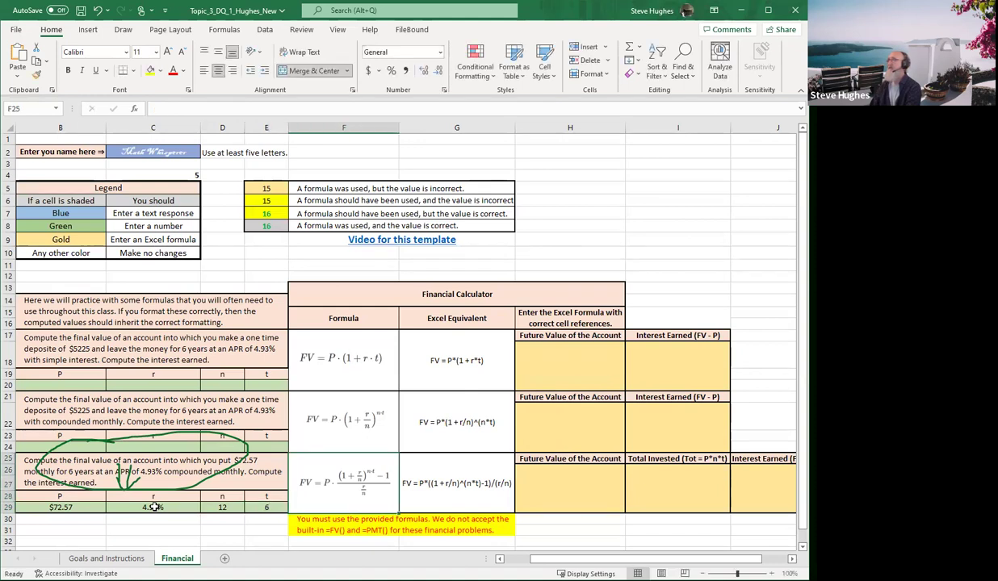
key(Tab)
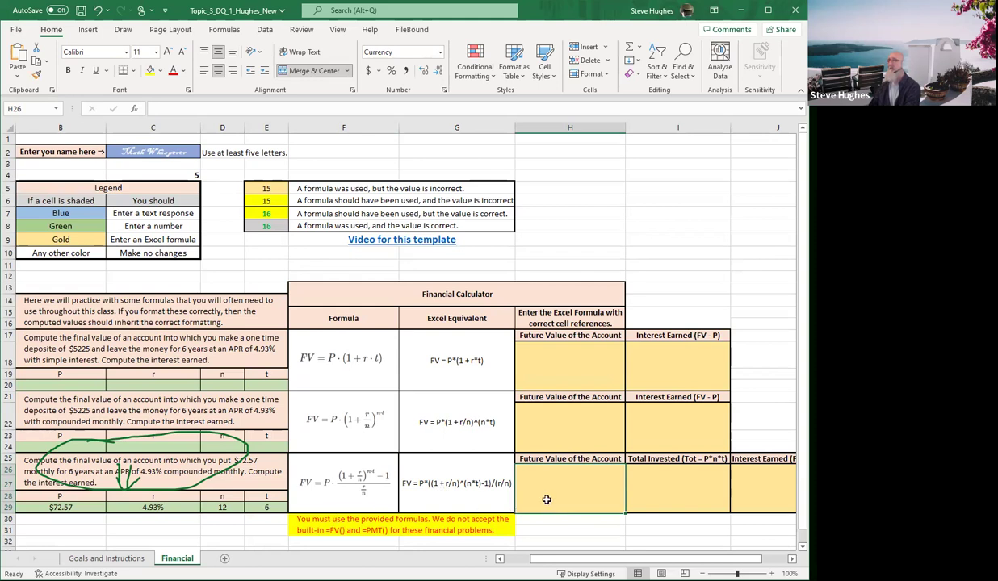
Enter =B29*((1+C29/D29)^(D29*E29)-1) in H26, which displays $24.92
text(=)
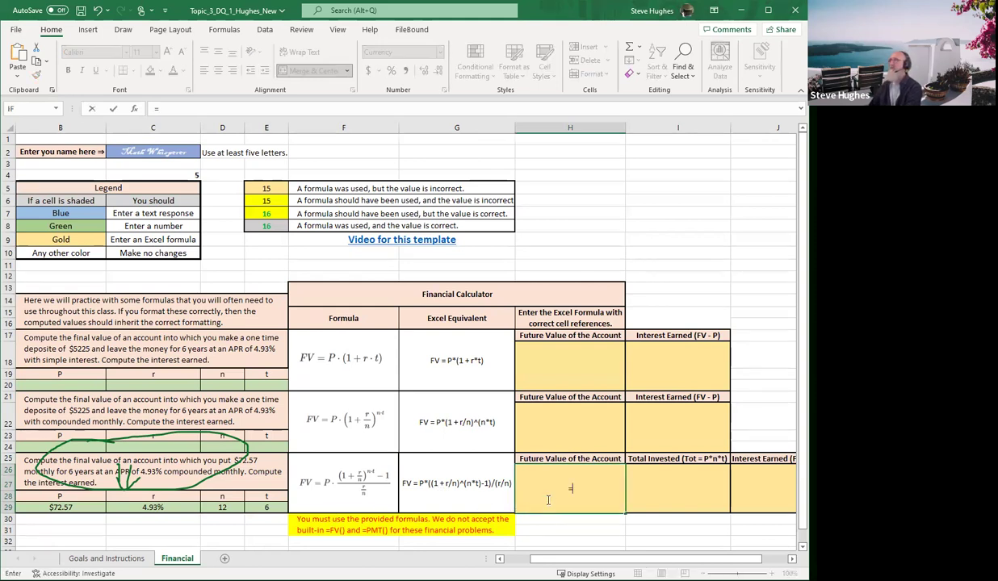
click(63, 507)
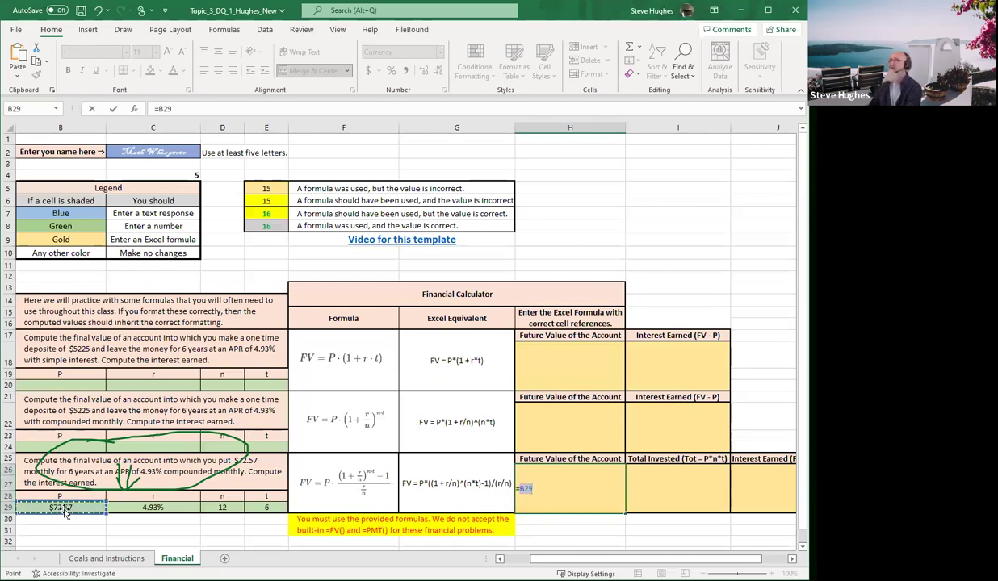
text(*)
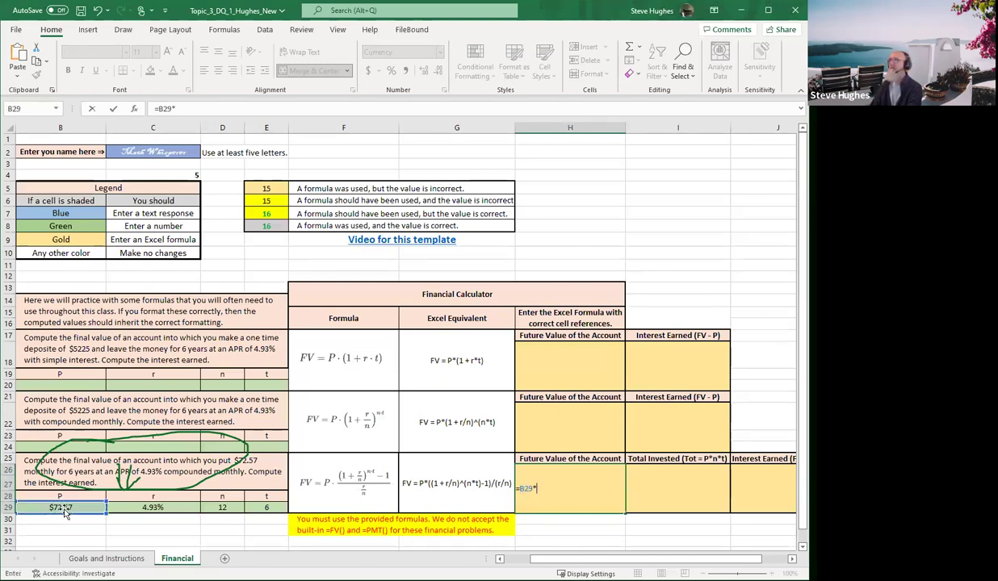
text(((1+)
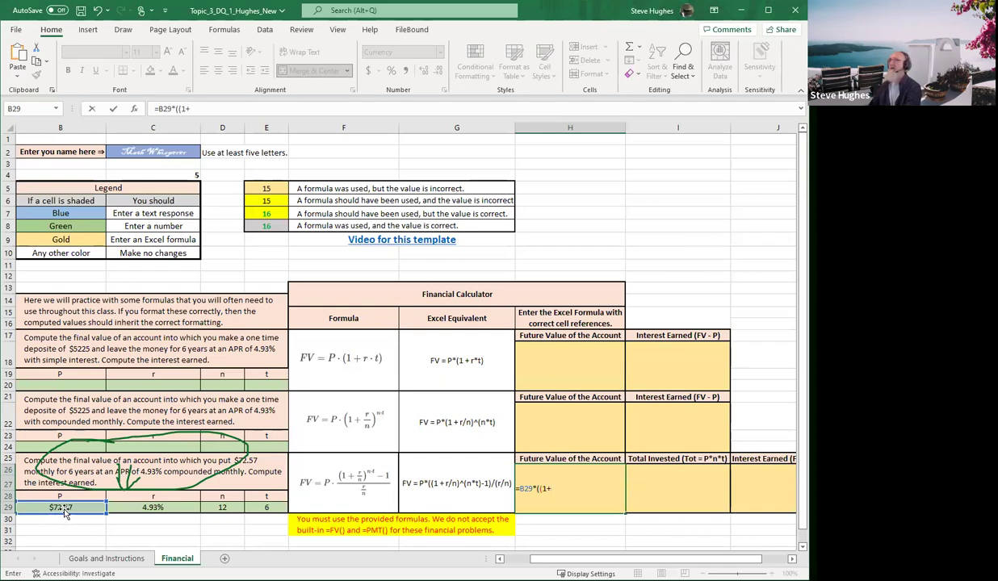
click(156, 506)
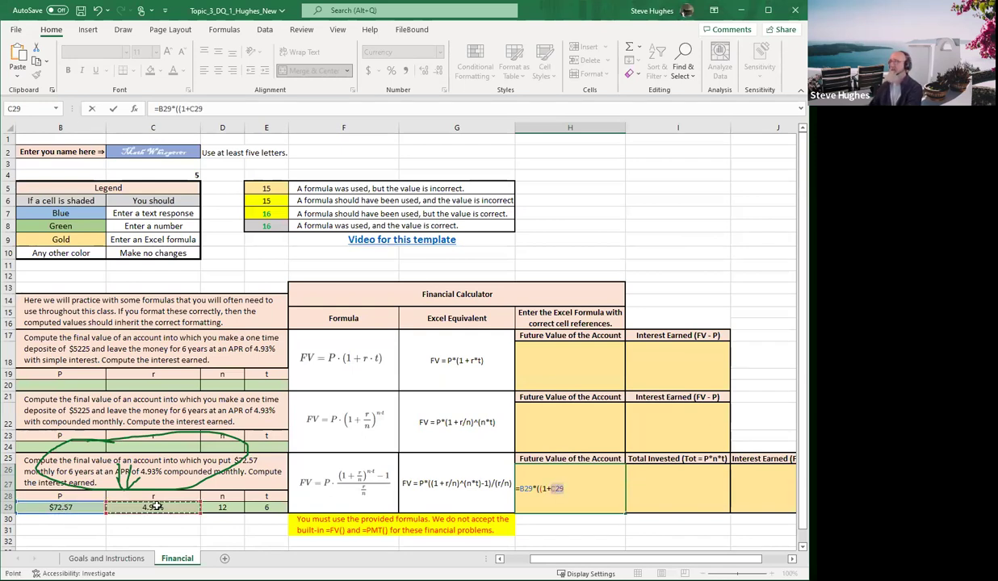
text(/)
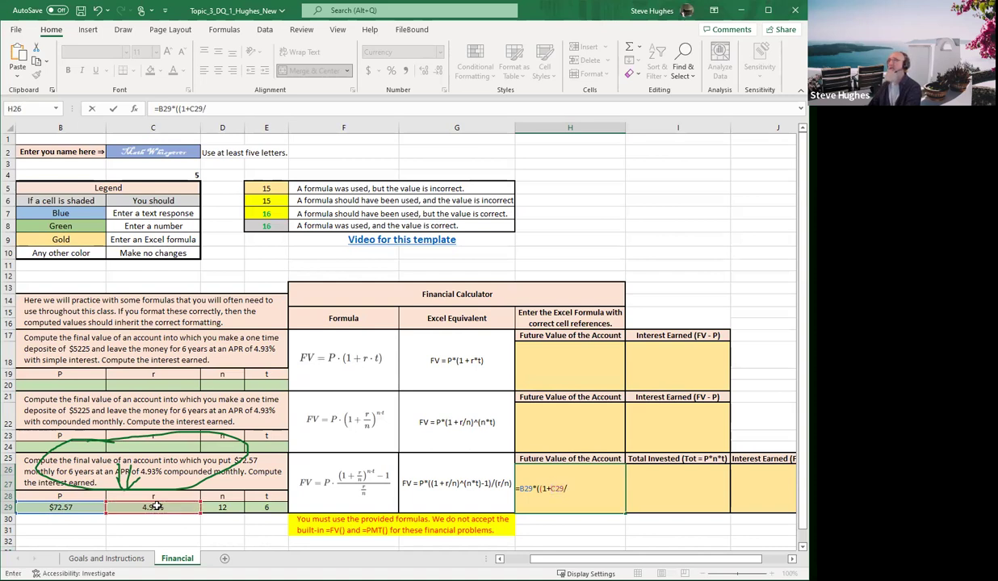
click(220, 506)
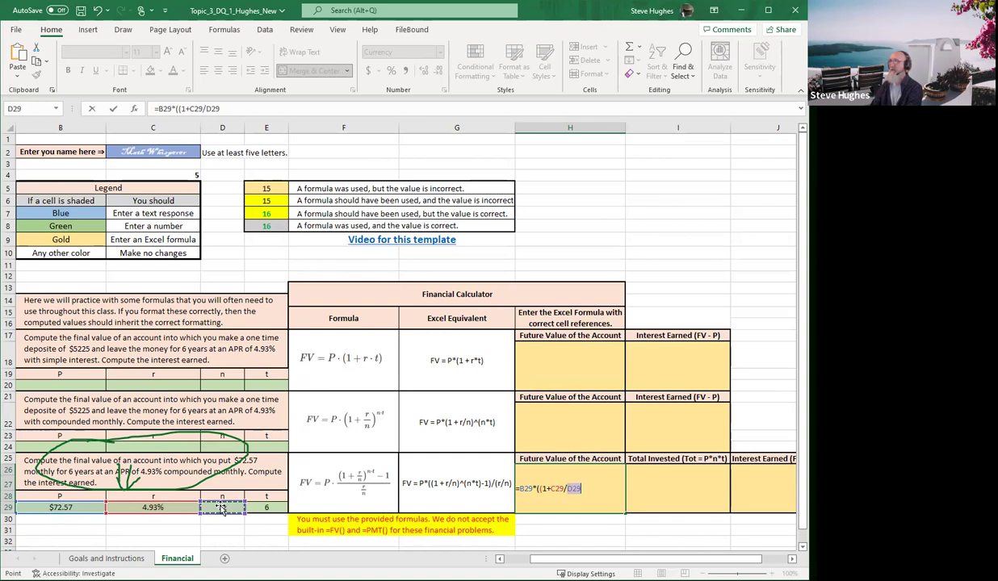
text())
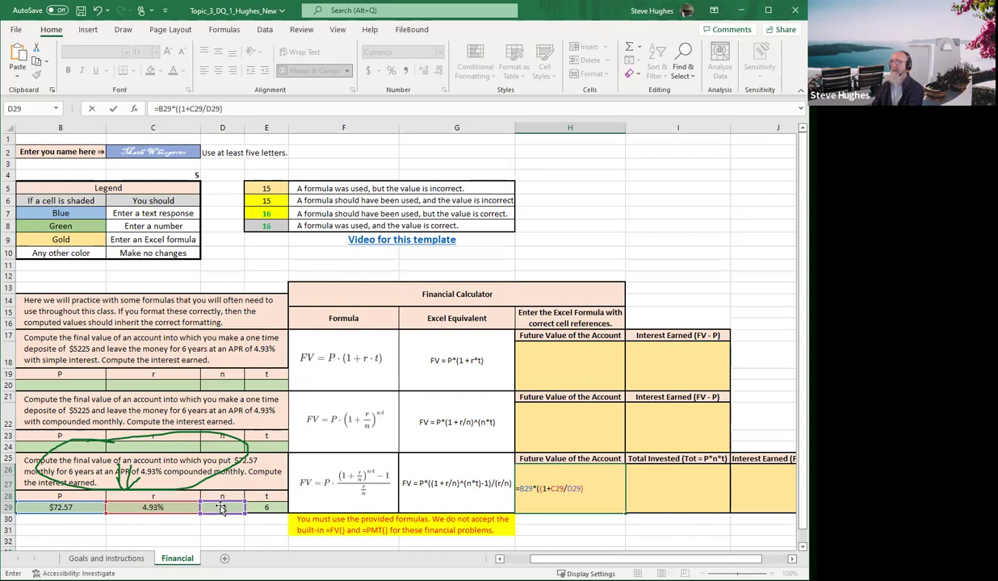
text(^)
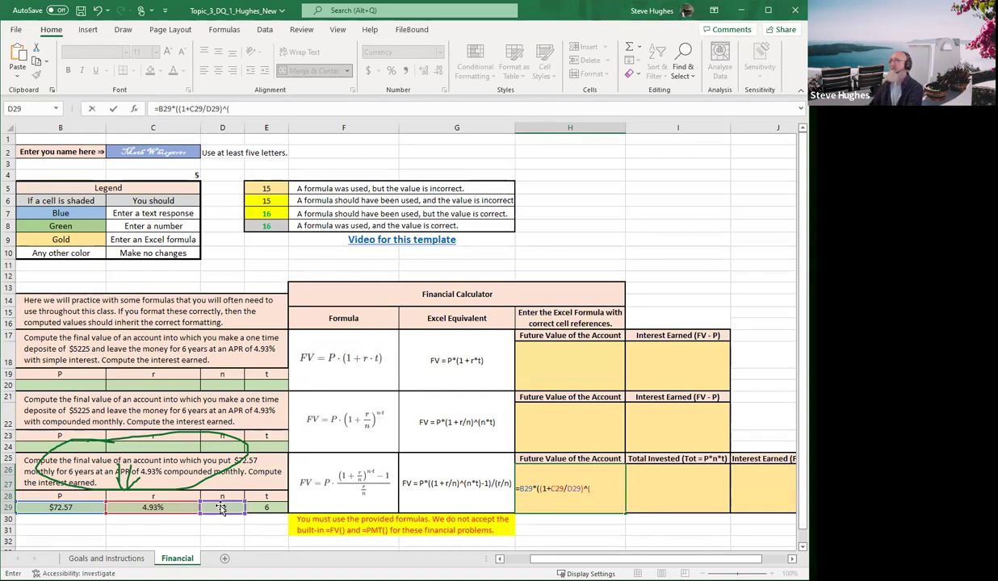
text(()
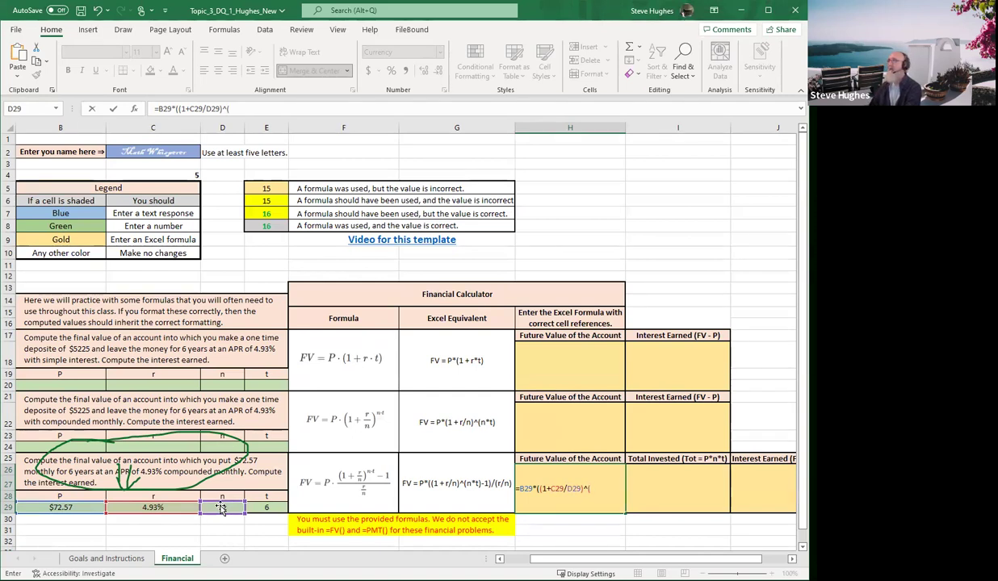
click(220, 506)
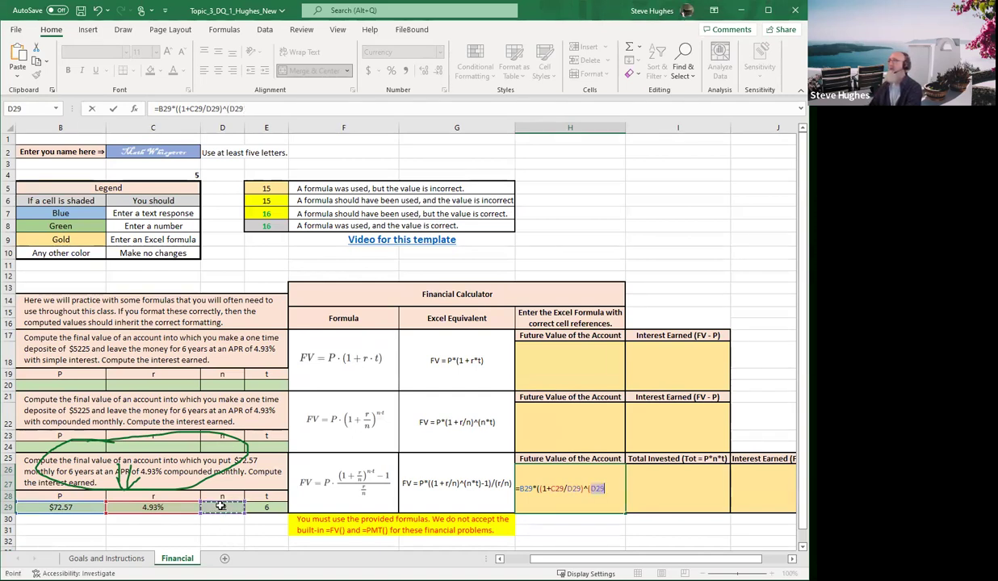
text(*)
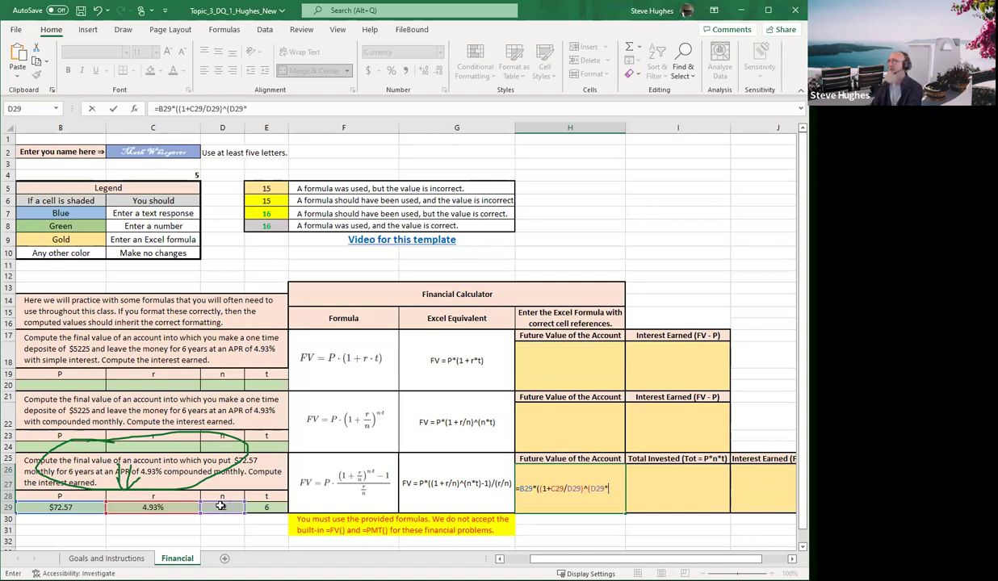
click(266, 508)
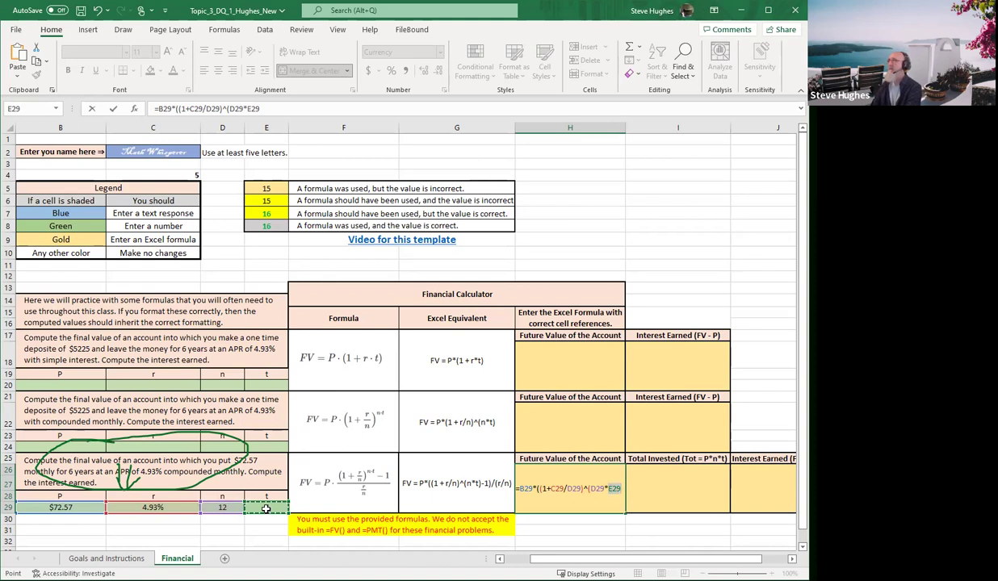
text())
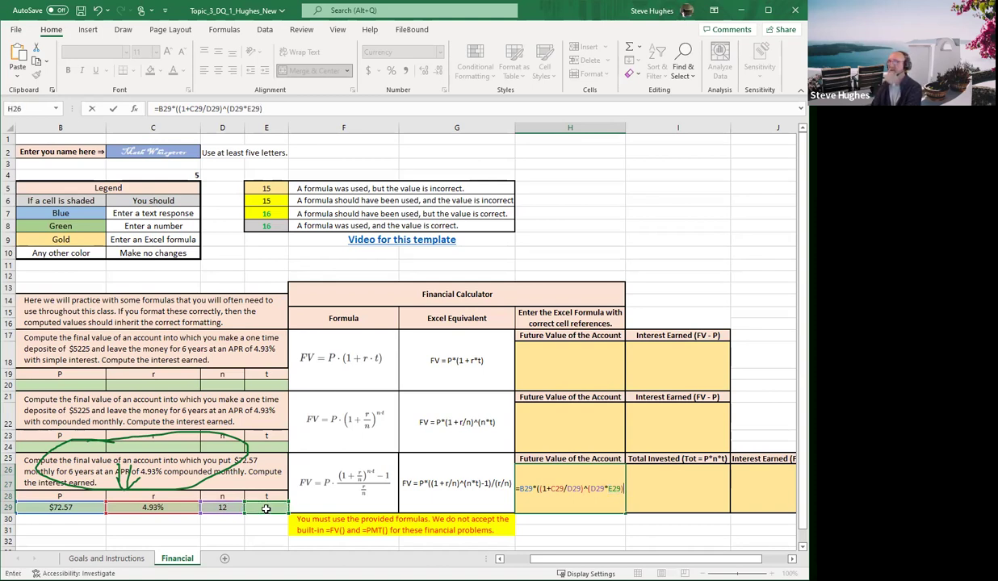
text(-1)
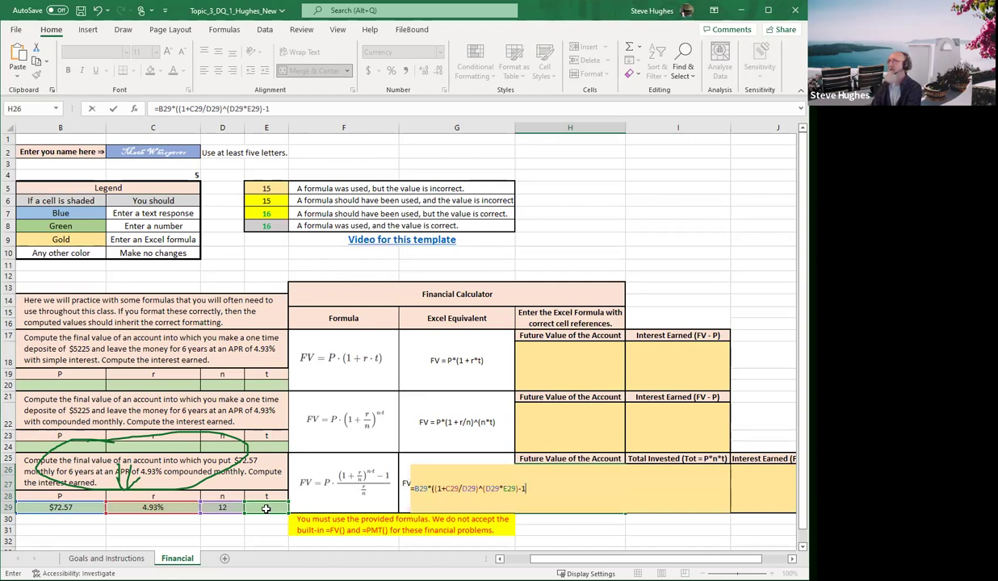
text())
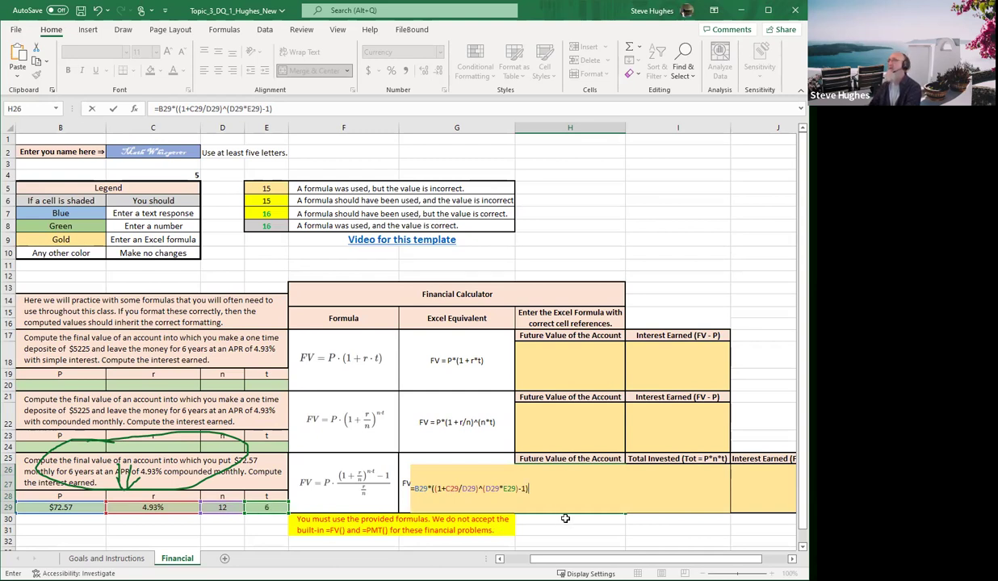
key(Return)
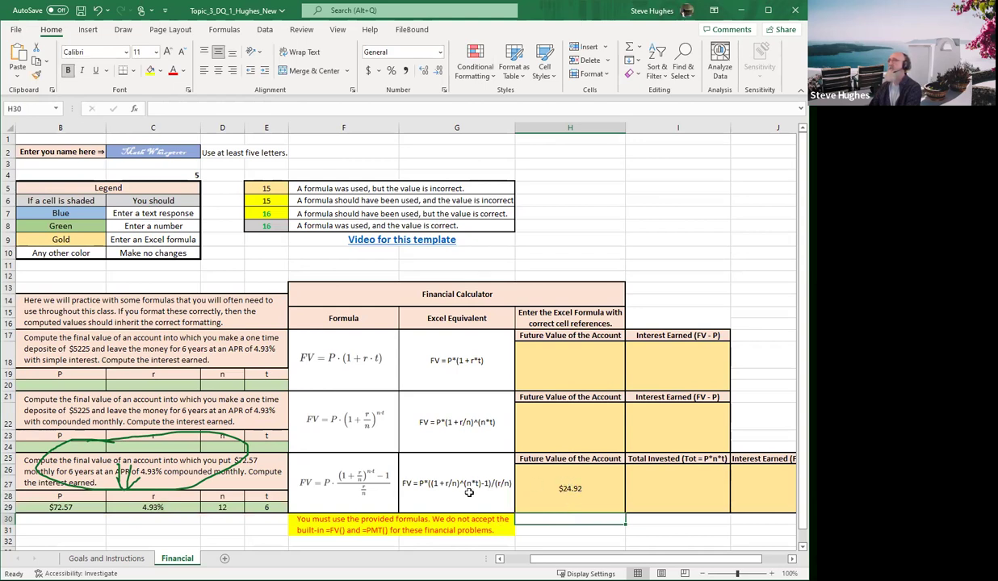
Append /(C29/D29) to H26's formula so the future value reads $6,065.62
click(549, 488)
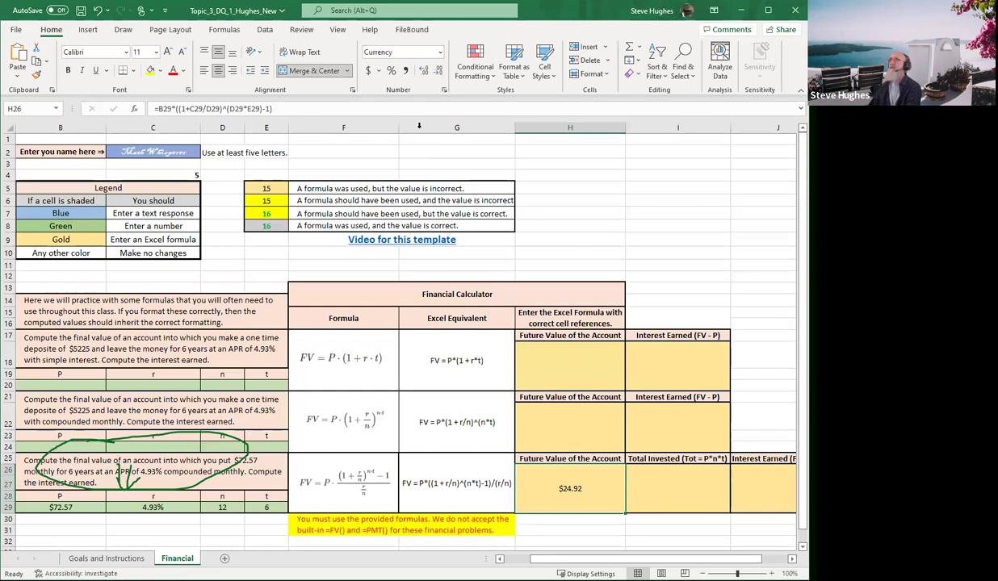
click(360, 110)
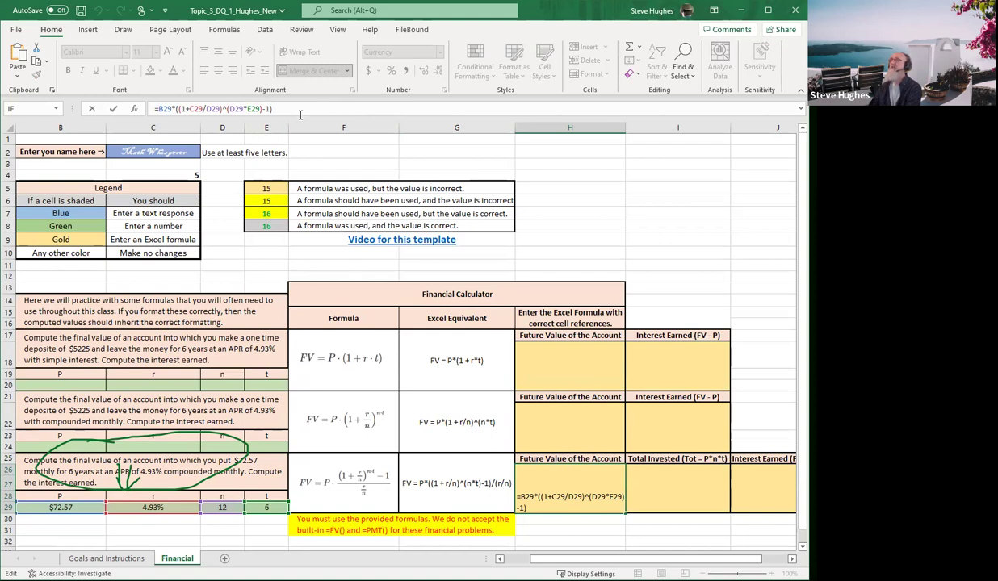
text(/()
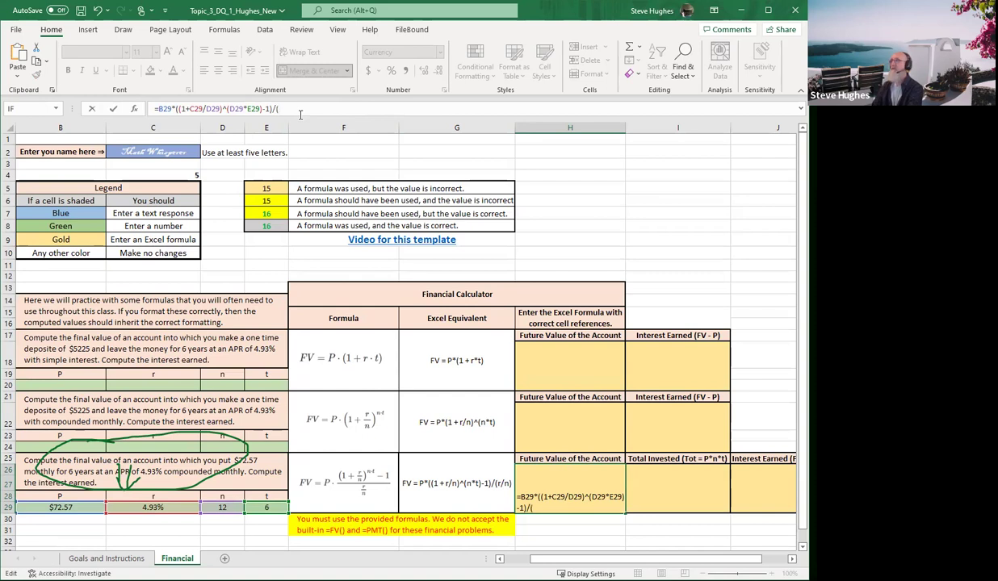
click(156, 507)
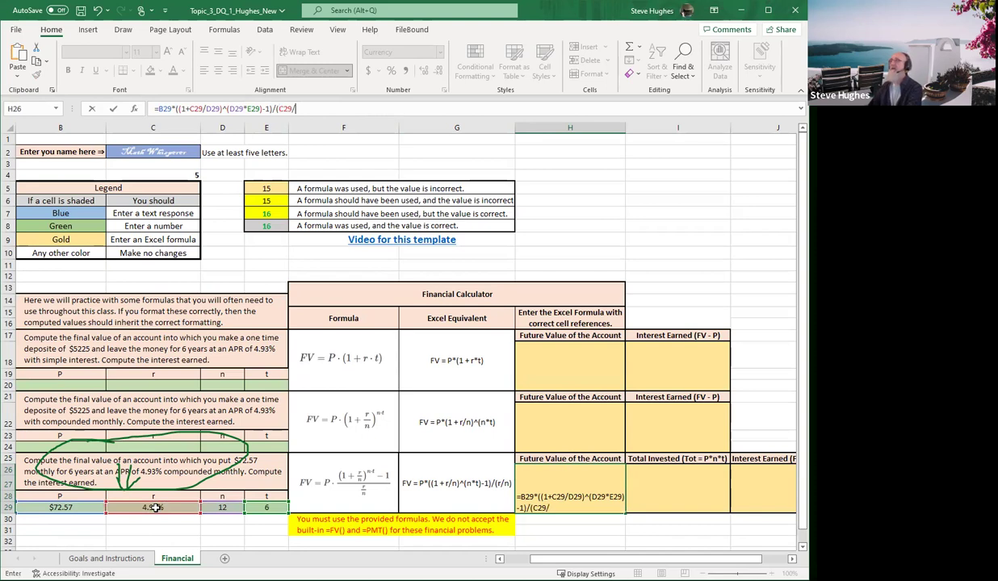
text(/)
click(220, 507)
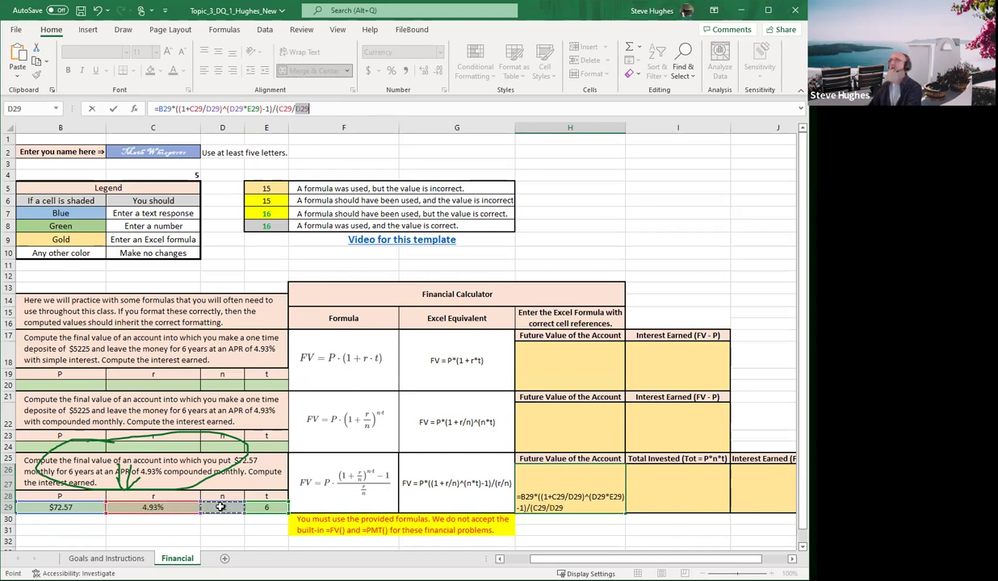
text())
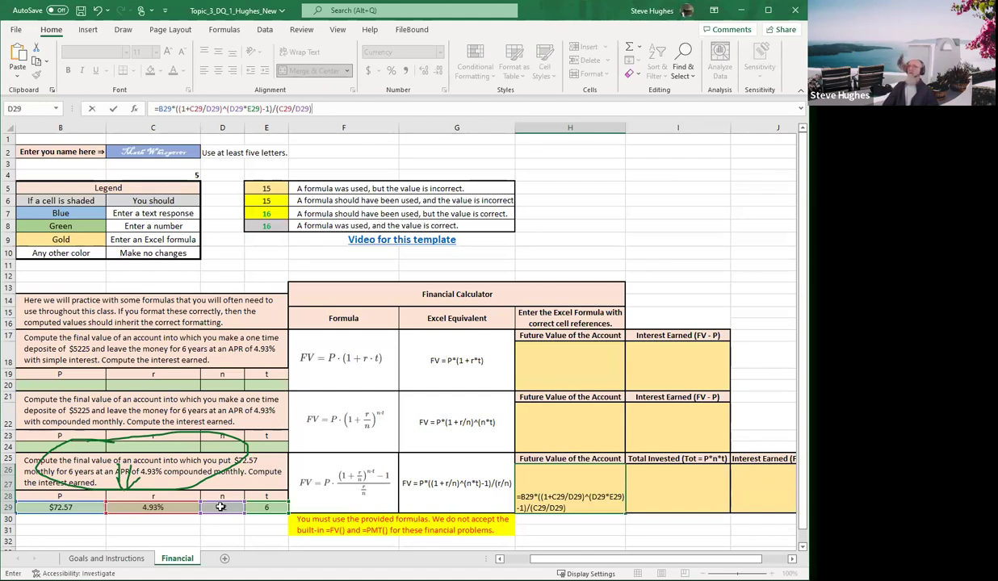
key(Return)
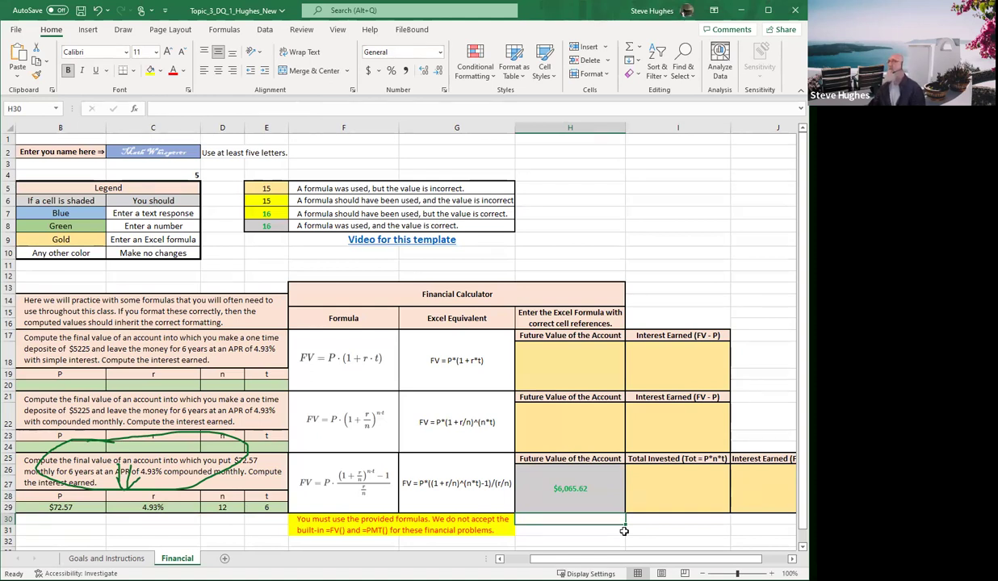
Enter =B29*D29*E29 in I26 for a Total Invested of $5,225.04
click(661, 482)
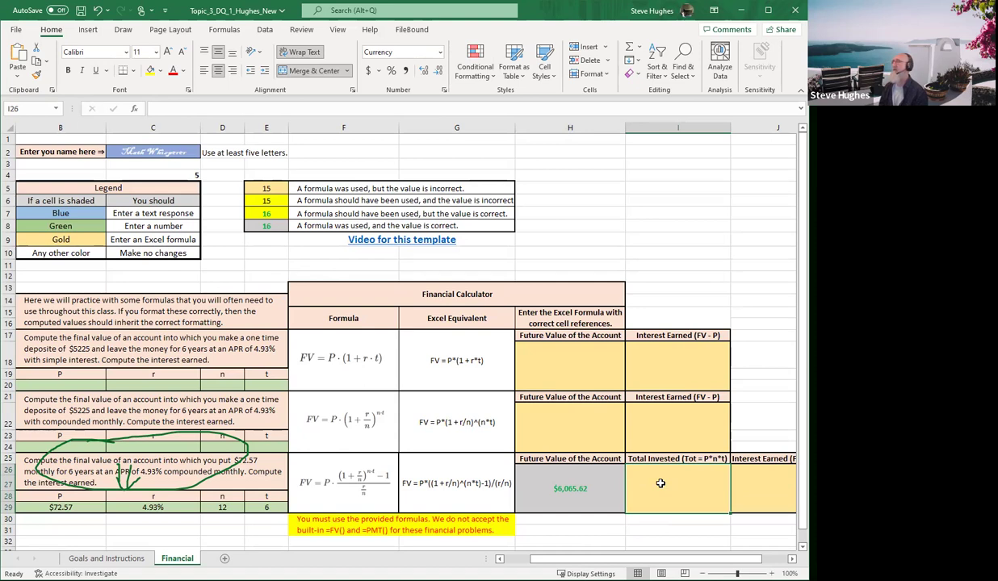
text(=)
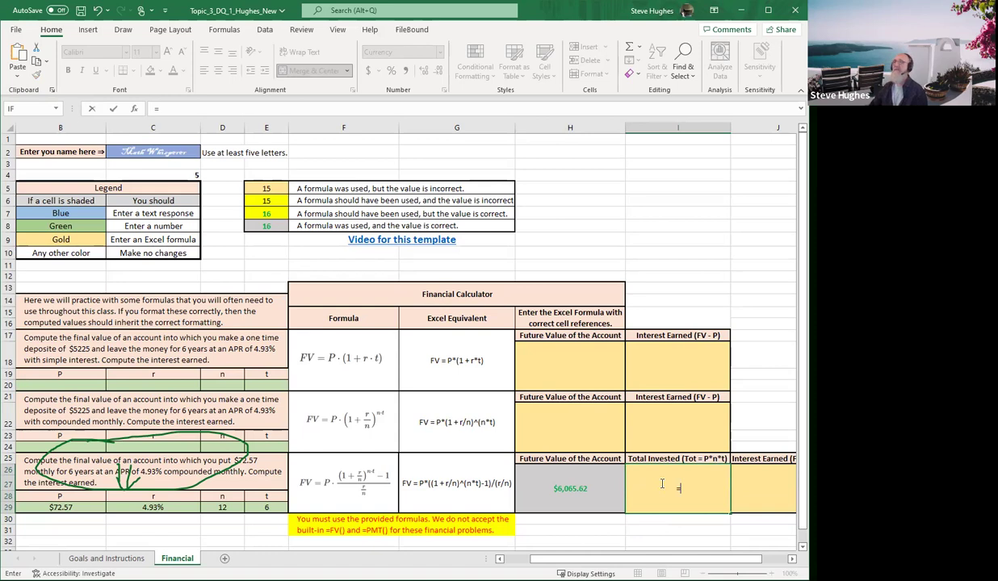
click(55, 507)
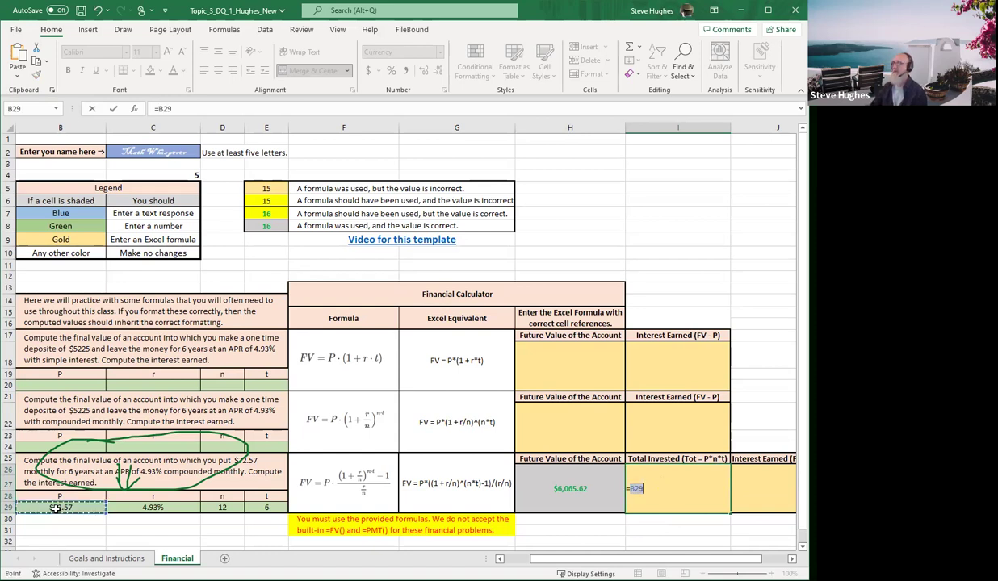
text(*)
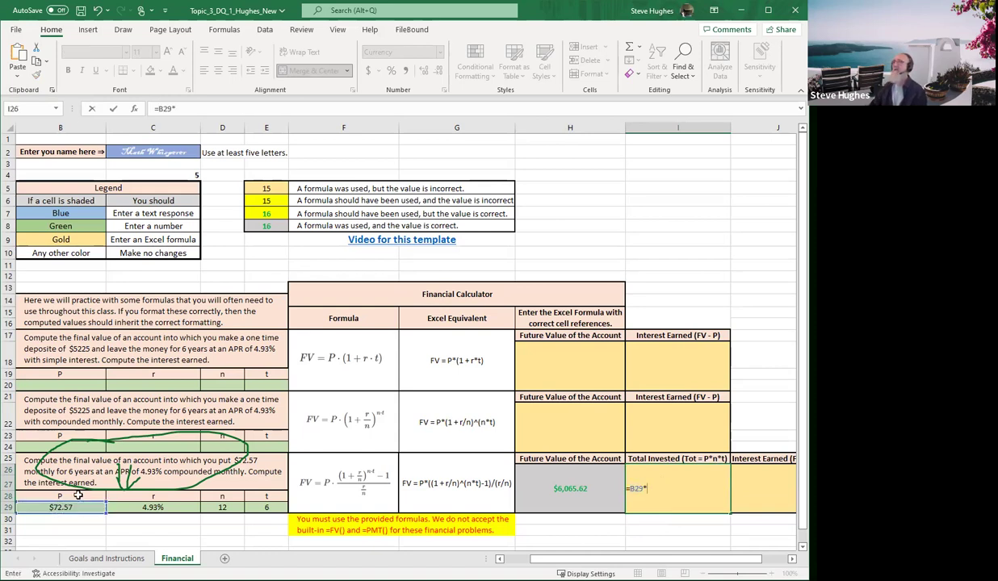
click(219, 507)
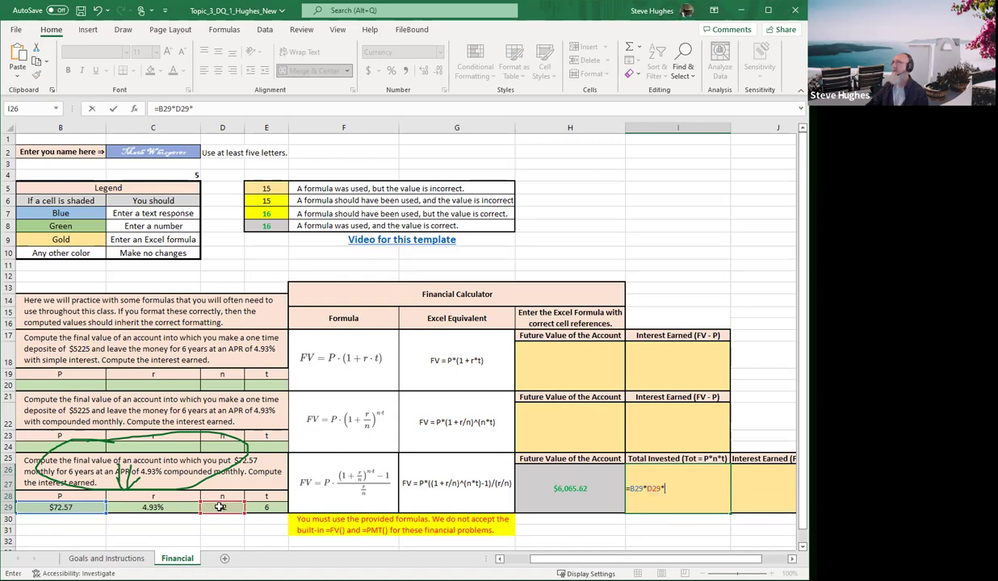
text(*)
click(261, 507)
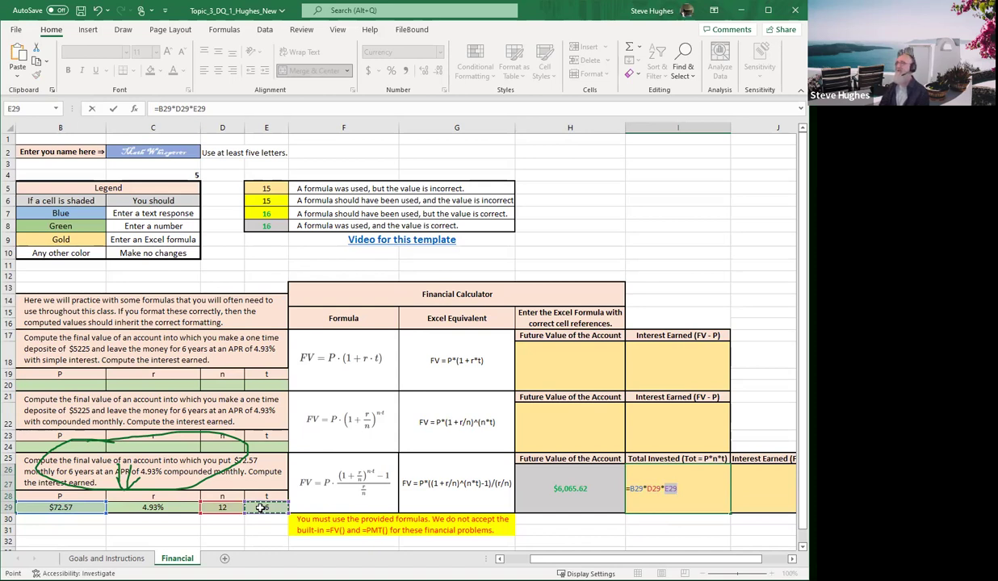
key(Return)
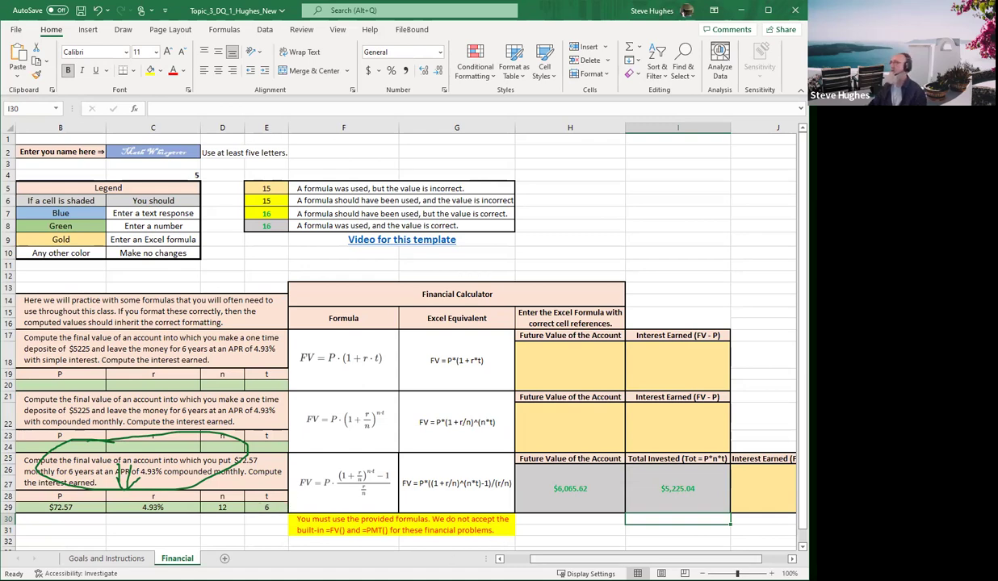
scroll(404, 331, right, 2)
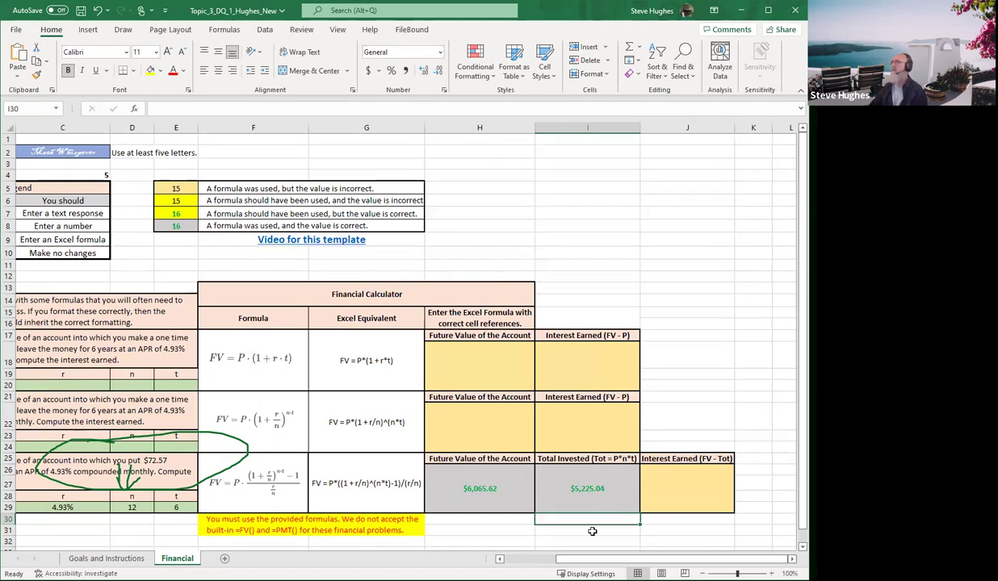
Enter =H26-I26 in J26 for an Interest Earned of $840.58
click(679, 478)
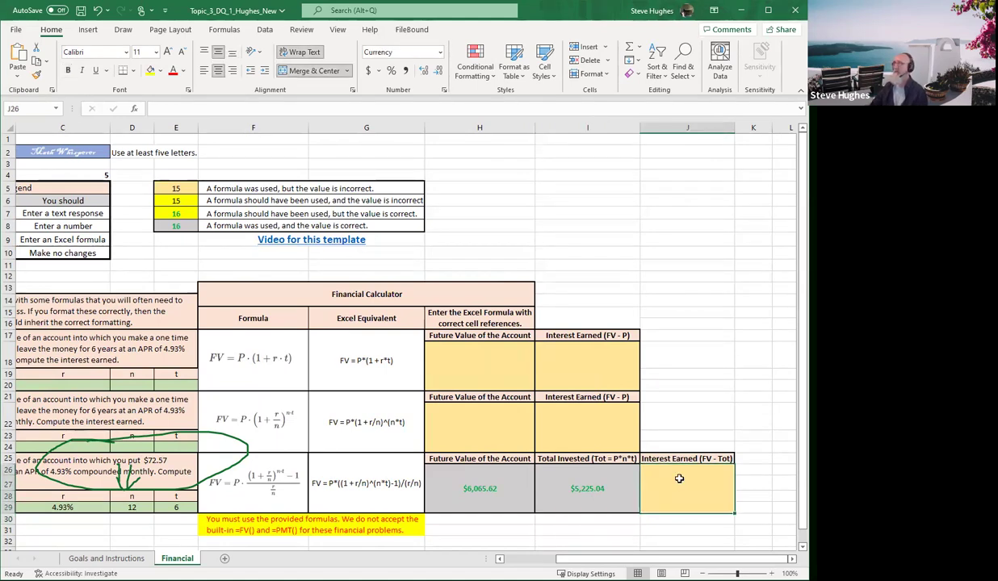
text(=)
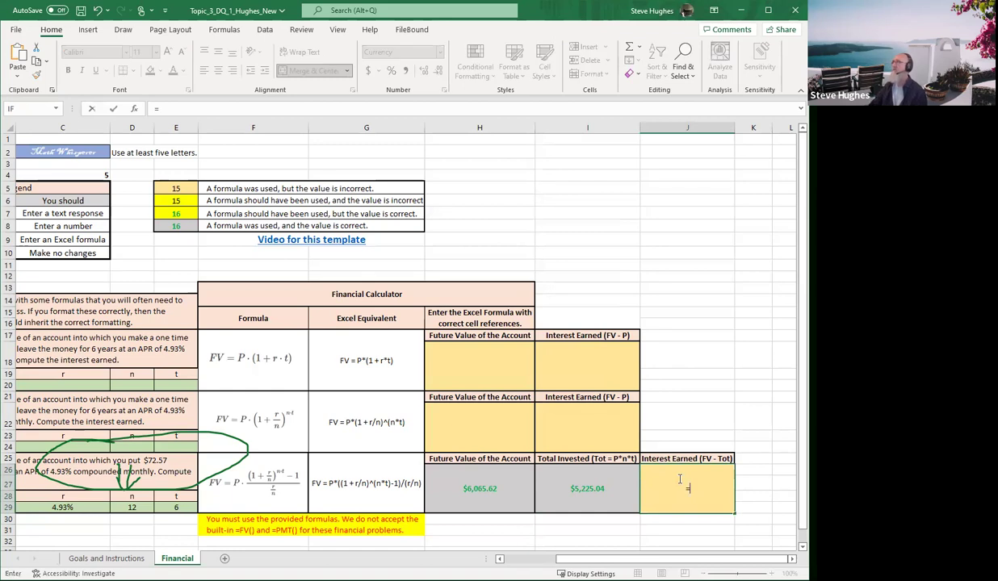
click(474, 488)
text(-)
click(575, 482)
key(Return)
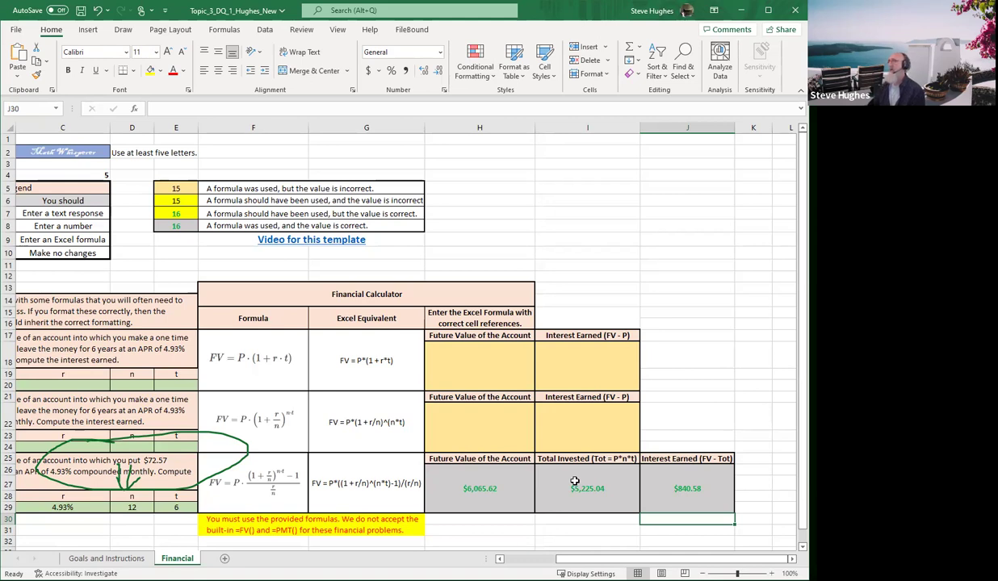
scroll(670, 559, left, 3)
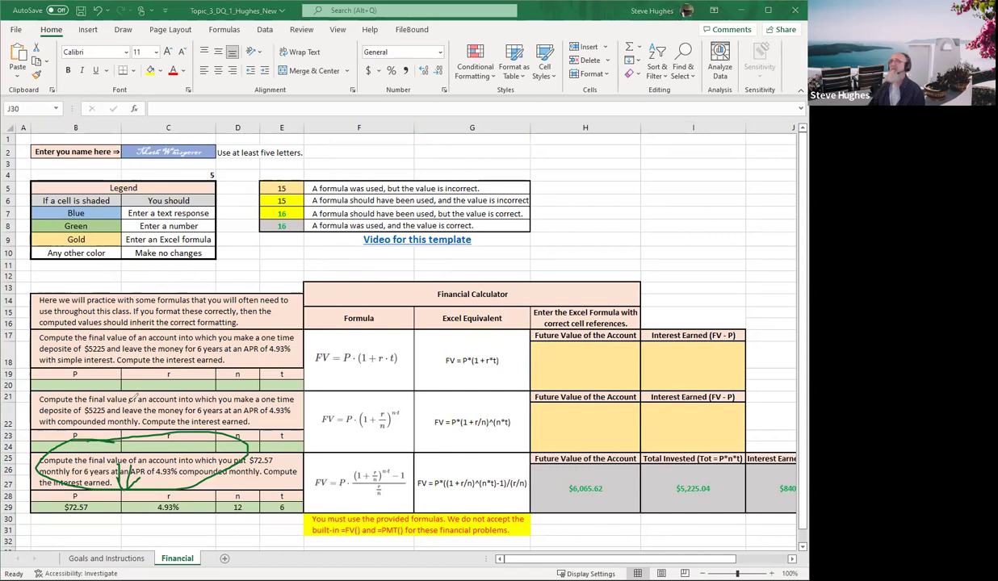
Circle the first two problems' wording and their formulas in G18 and G22 with ink
mouse_move(146, 393)
mouse_down()
mouse_move(98, 387)
mouse_move(113, 429)
mouse_move(192, 392)
mouse_move(141, 394)
mouse_move(140, 429)
mouse_move(153, 435)
mouse_move(168, 413)
mouse_up()
mouse_move(151, 301)
mouse_down()
mouse_move(116, 323)
mouse_move(216, 352)
mouse_move(167, 328)
mouse_move(160, 365)
mouse_move(171, 375)
mouse_move(179, 362)
mouse_up()
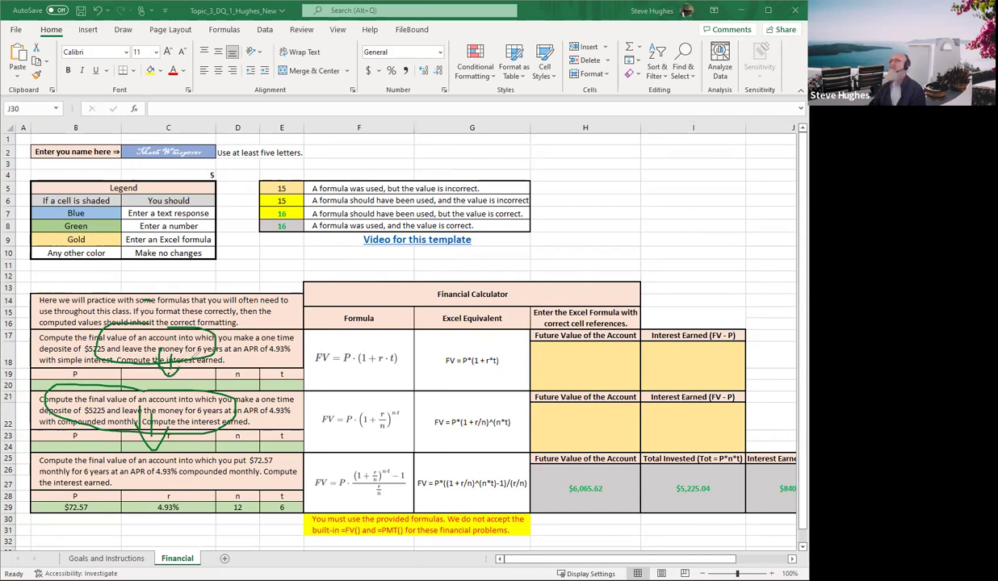
mouse_move(486, 345)
mouse_down()
mouse_move(449, 349)
mouse_move(456, 364)
mouse_move(494, 350)
mouse_move(506, 356)
mouse_up()
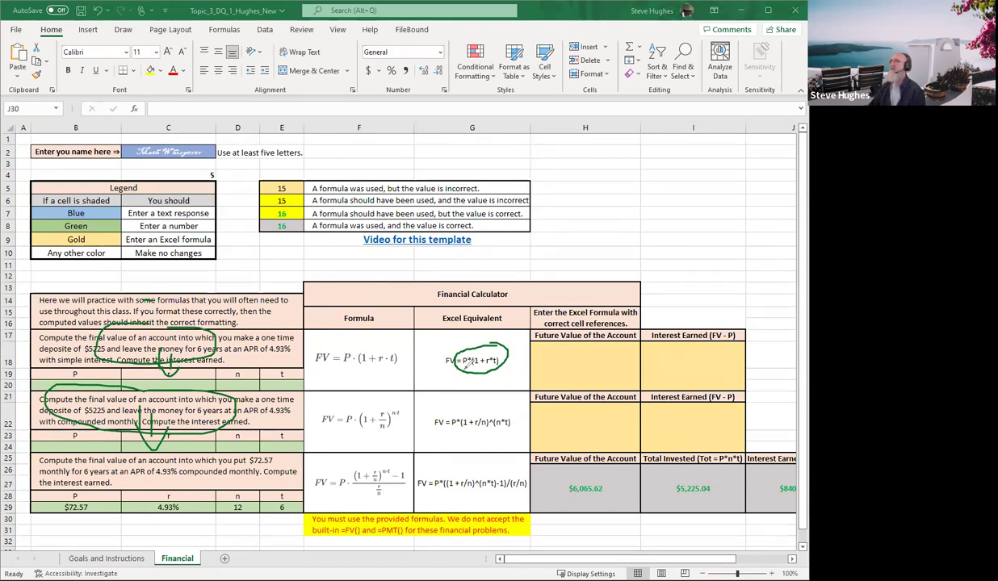
mouse_move(466, 412)
mouse_down()
mouse_move(449, 429)
mouse_move(489, 436)
mouse_move(510, 410)
mouse_move(467, 412)
mouse_up()
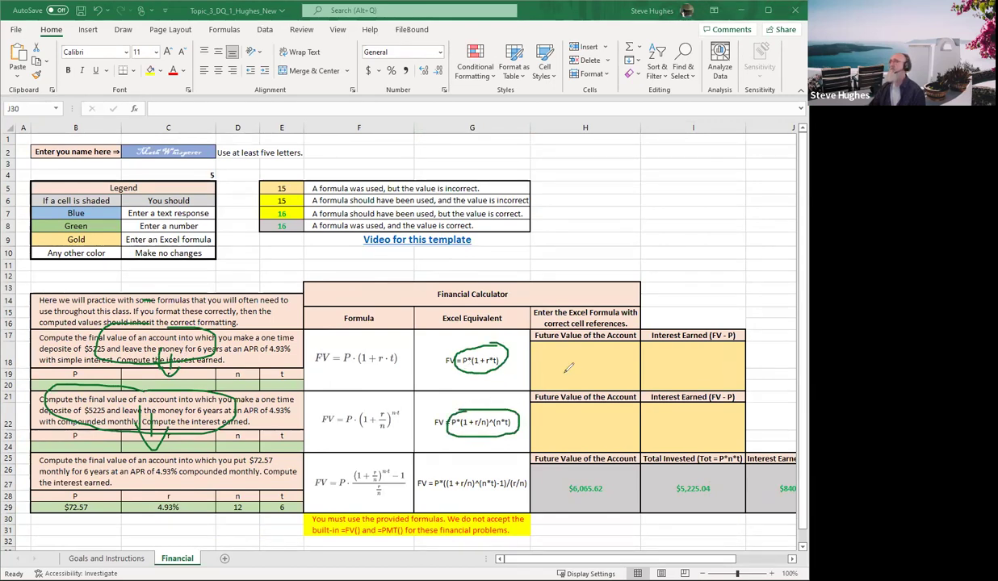